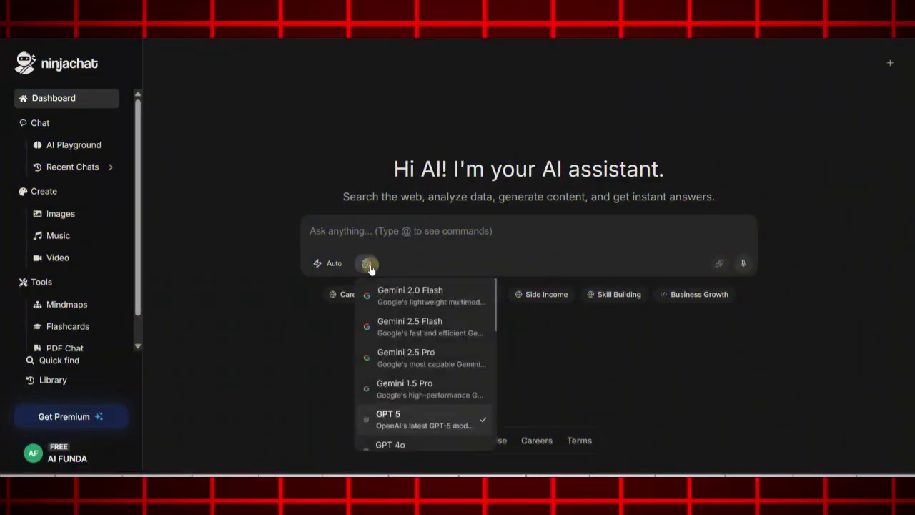
# - Review the chat modes and the AI model list, leaving GPT 5 selected
pyautogui.scroll(-3, 402, 414)
pyautogui.scroll(2, 400, 358)
pyautogui.click(384, 232)
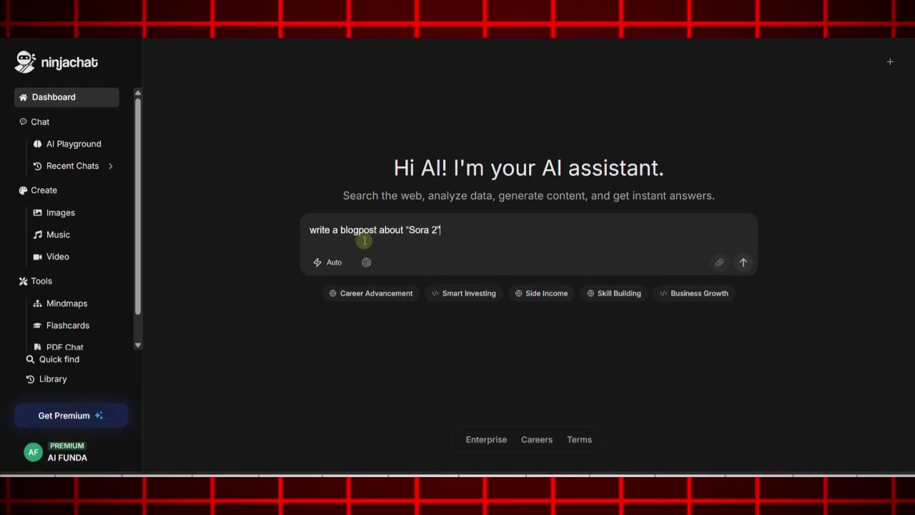
pyautogui.click(336, 263)
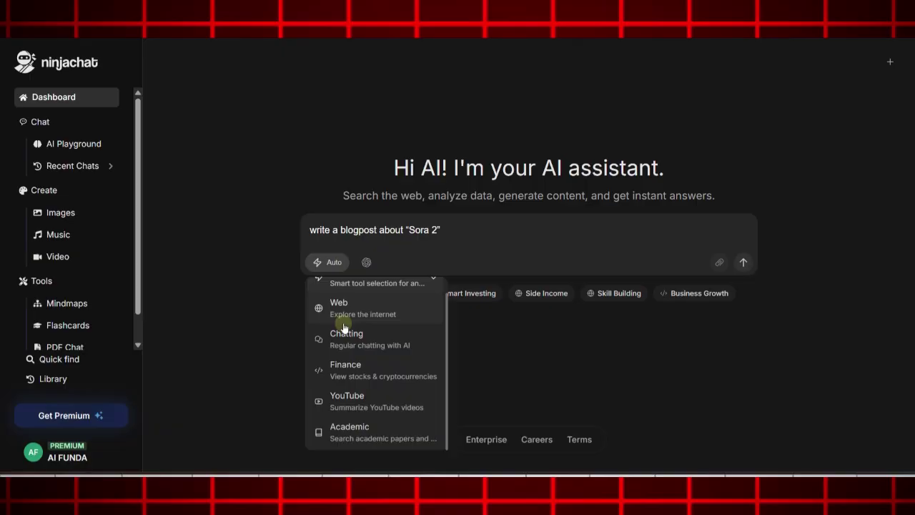
pyautogui.click(366, 262)
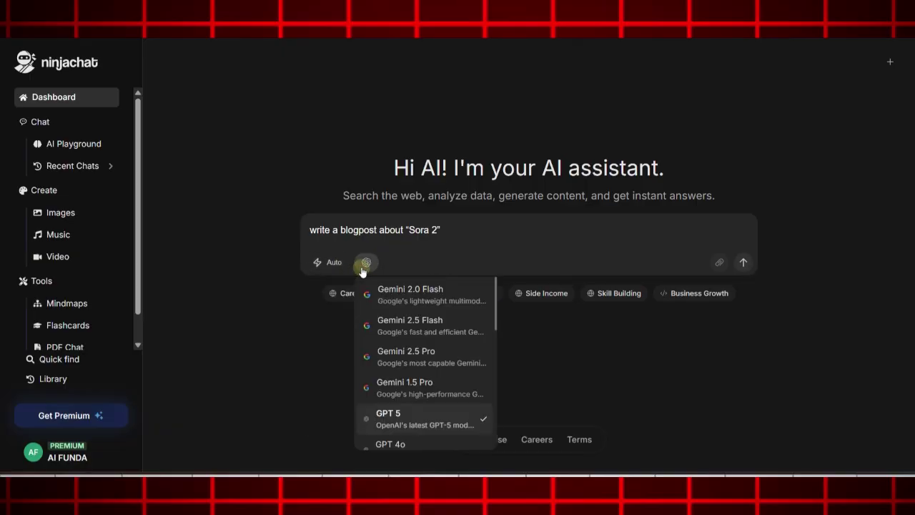
pyautogui.scroll(-5, 393, 351)
pyautogui.scroll(-2, 393, 359)
pyautogui.scroll(-3, 394, 359)
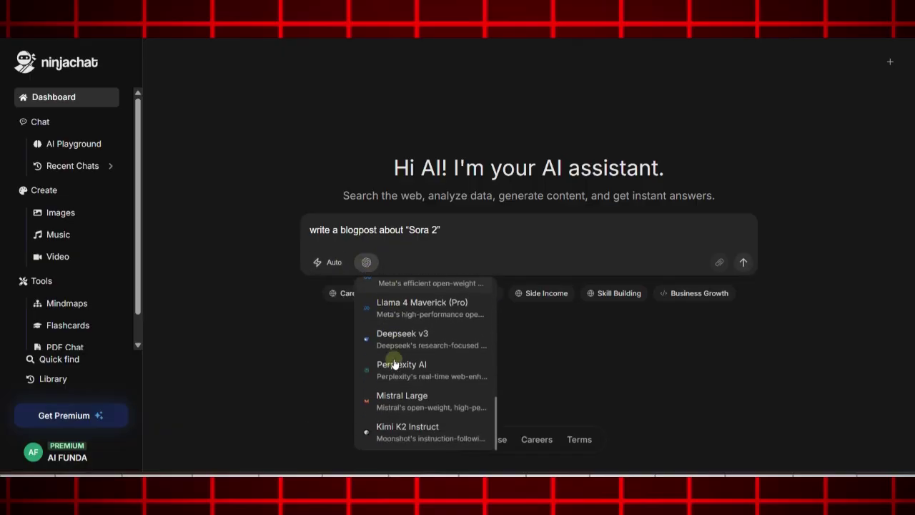
pyautogui.scroll(1, 394, 361)
pyautogui.scroll(4, 394, 364)
pyautogui.scroll(3, 393, 364)
# - Try @ mentions for Custom AI assistants and Website content, then remove them
pyautogui.click(458, 230)
pyautogui.write('@')
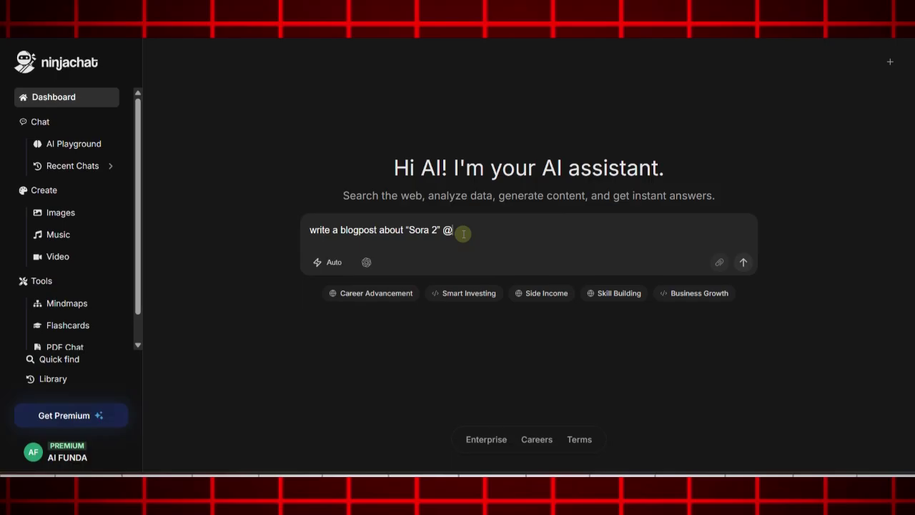
pyautogui.click(359, 186)
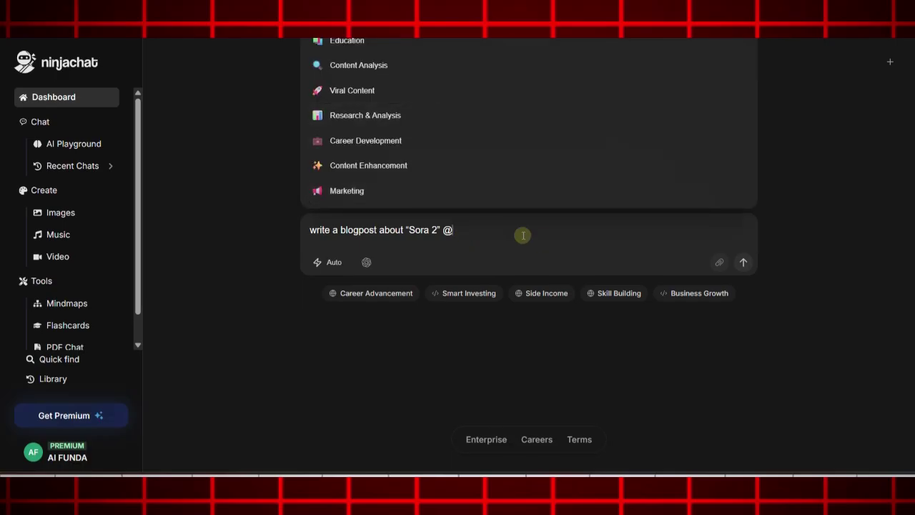
pyautogui.press('BackSpace')
pyautogui.write('@')
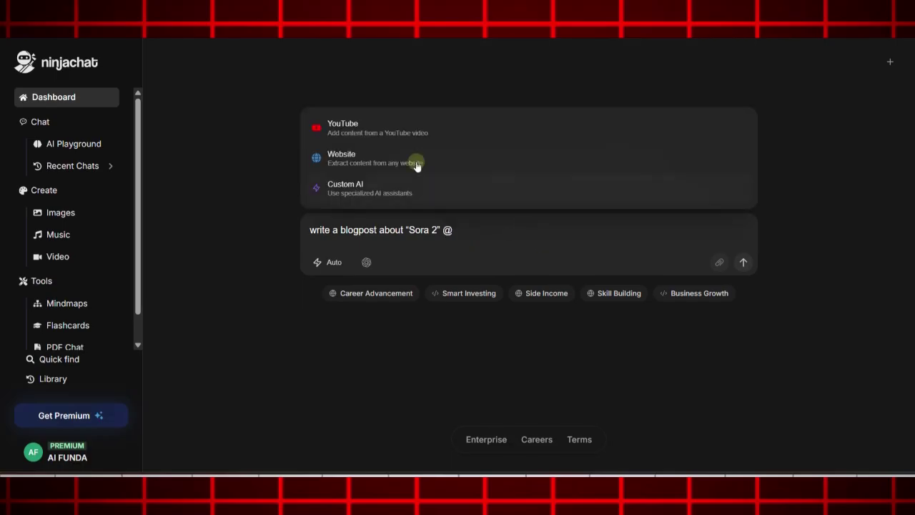
pyautogui.click(413, 161)
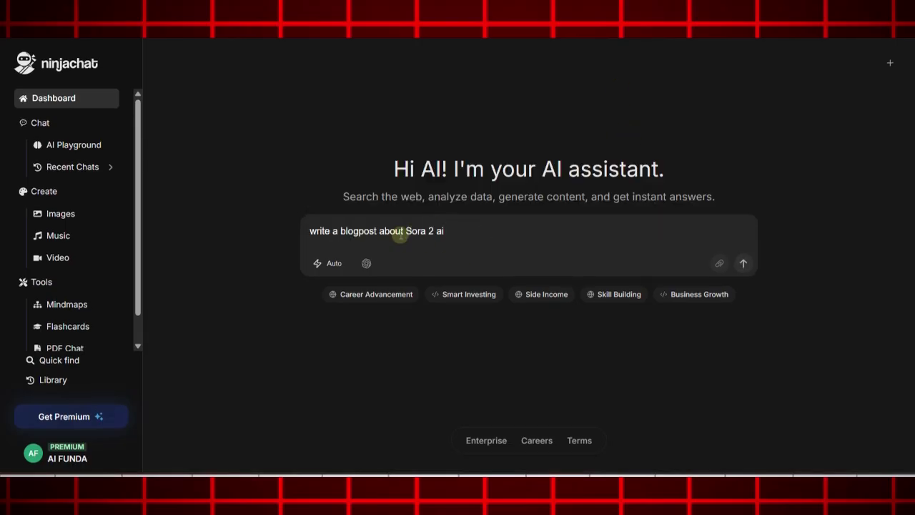
# - Look over the chat mode choices and keep Auto mode
pyautogui.click(336, 266)
pyautogui.scroll(-1, 343, 307)
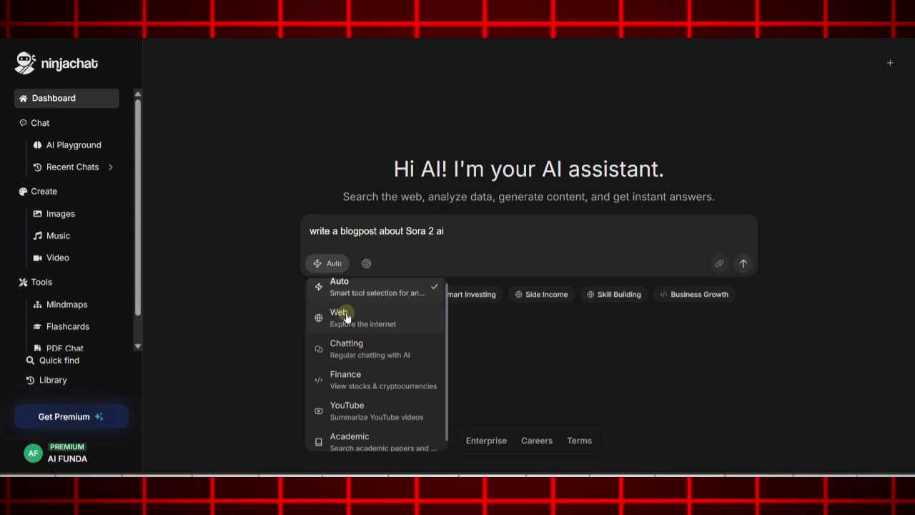
pyautogui.scroll(1, 369, 397)
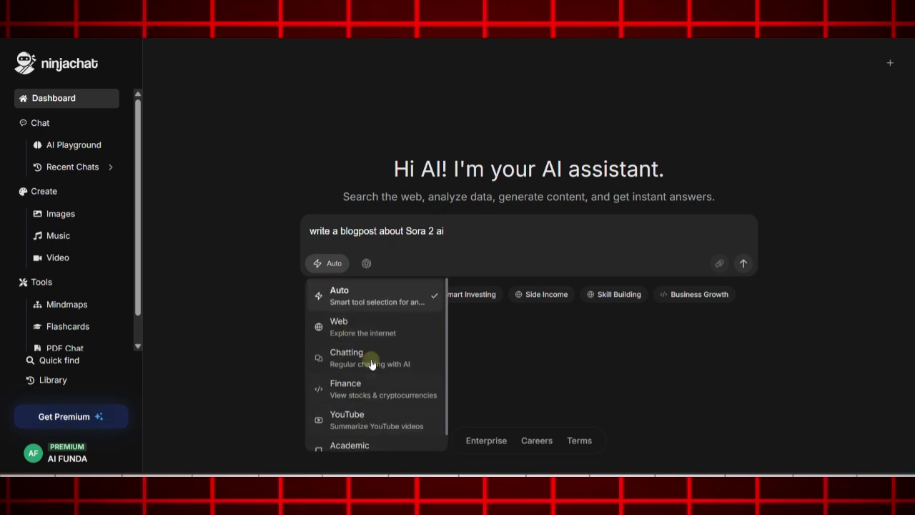
pyautogui.click(397, 303)
# - Keep GPT 5 and send the Sora 2 blog post prompt, scrolling the sourced reply
pyautogui.click(368, 263)
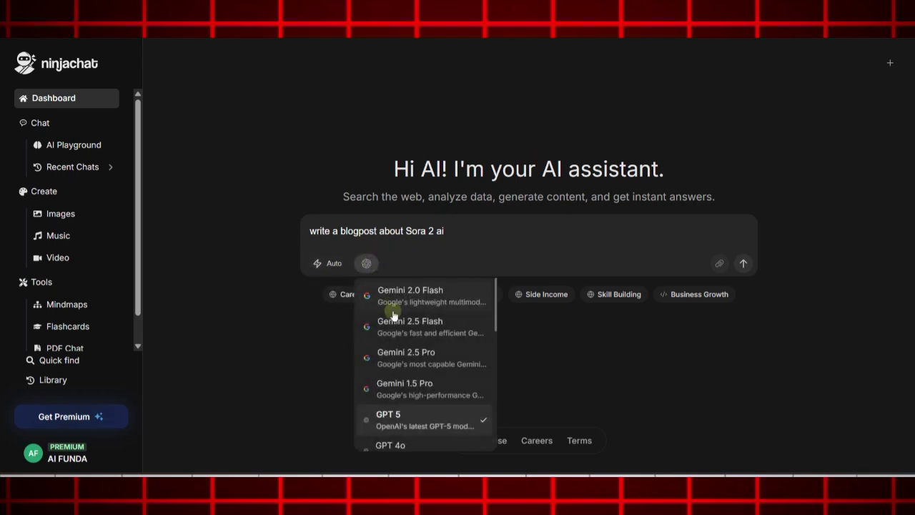
pyautogui.scroll(-1, 432, 306)
pyautogui.scroll(-3, 433, 306)
pyautogui.scroll(-1, 432, 306)
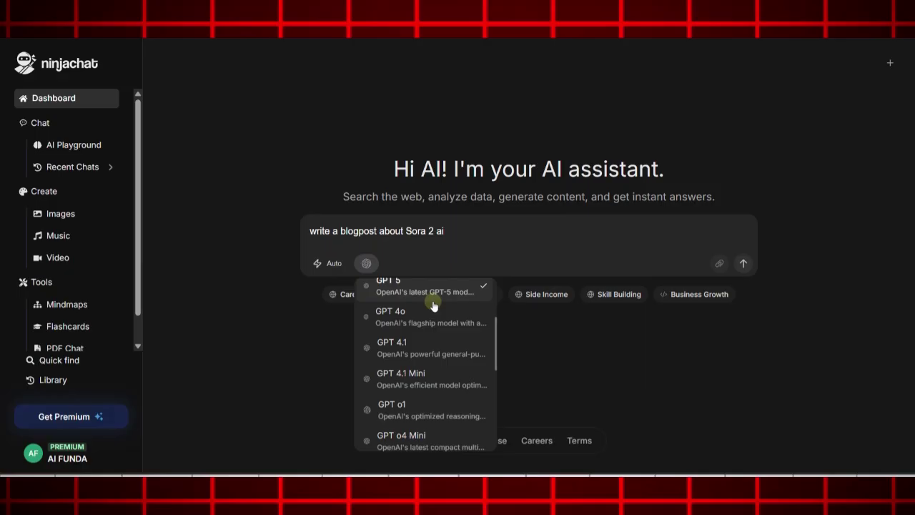
pyautogui.scroll(-2, 432, 306)
pyautogui.scroll(-3, 432, 306)
pyautogui.scroll(-2, 432, 305)
pyautogui.scroll(-1, 432, 306)
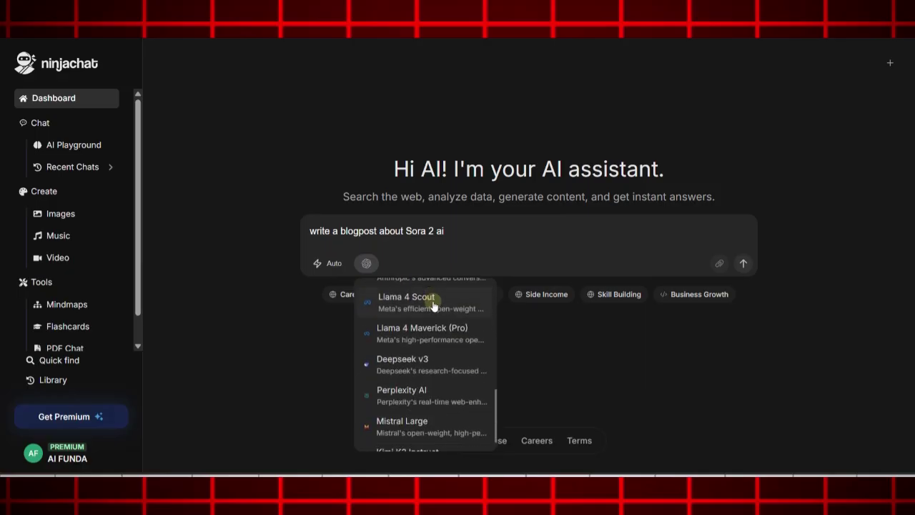
pyautogui.scroll(-1, 432, 306)
pyautogui.scroll(3, 433, 306)
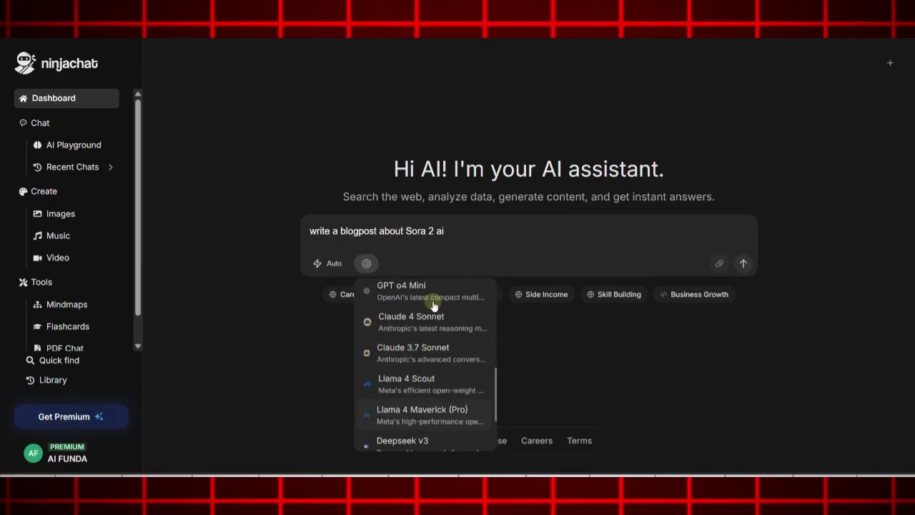
pyautogui.scroll(2, 433, 306)
pyautogui.scroll(2, 432, 306)
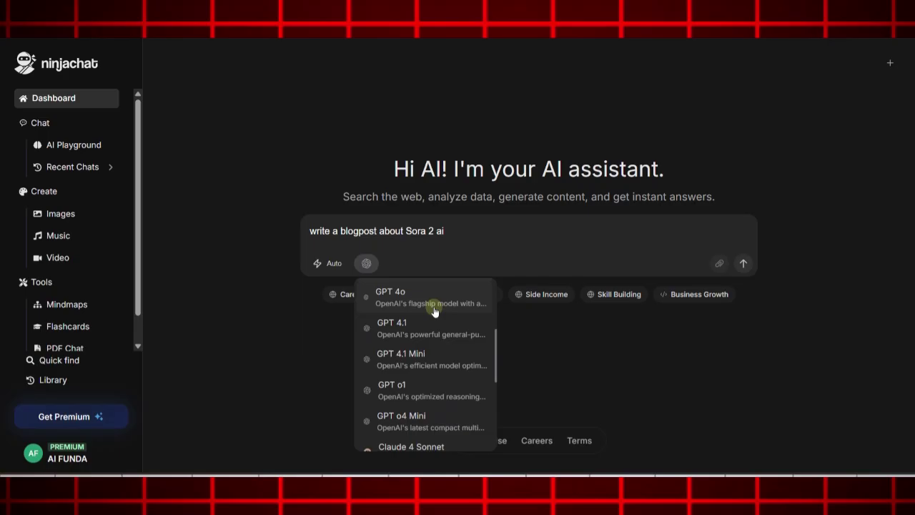
pyautogui.scroll(3, 433, 308)
pyautogui.click(392, 391)
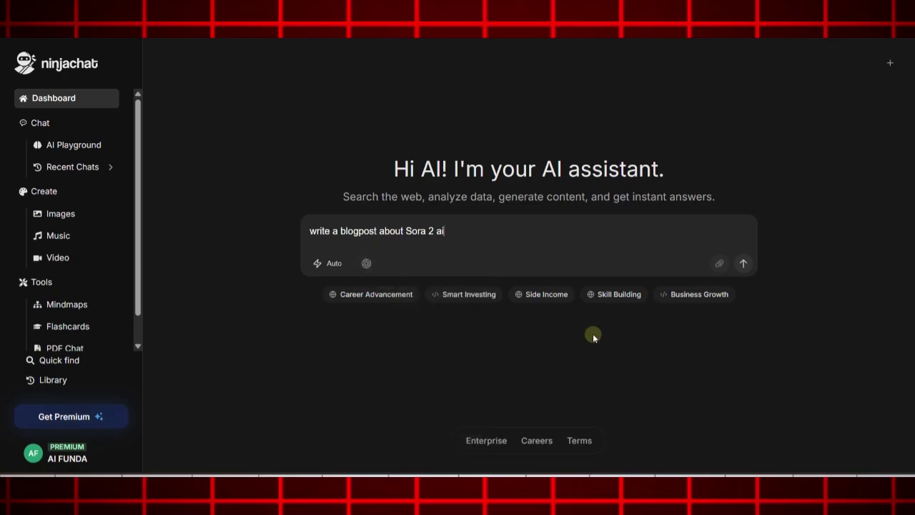
pyautogui.click(742, 265)
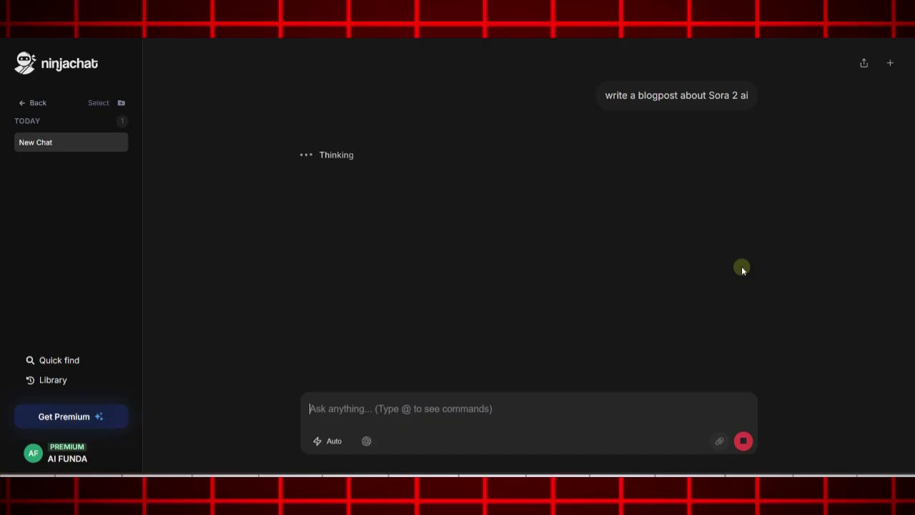
pyautogui.moveTo(890, 108)
pyautogui.mouseDown()
pyautogui.moveTo(910, 161)
pyautogui.moveTo(910, 431)
pyautogui.mouseUp()
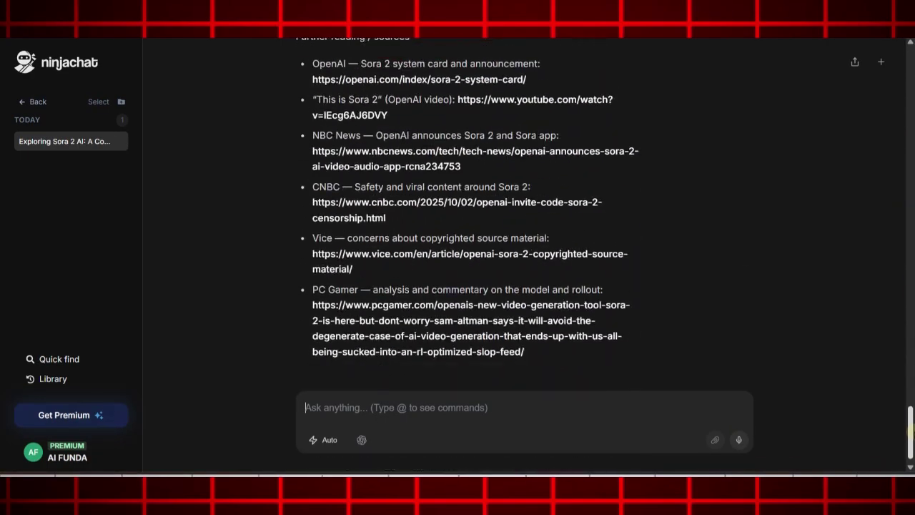
# - In AI Playground, set the panels to ChatGPT-4o and Gemini 2.0 Flash
pyautogui.click(106, 148)
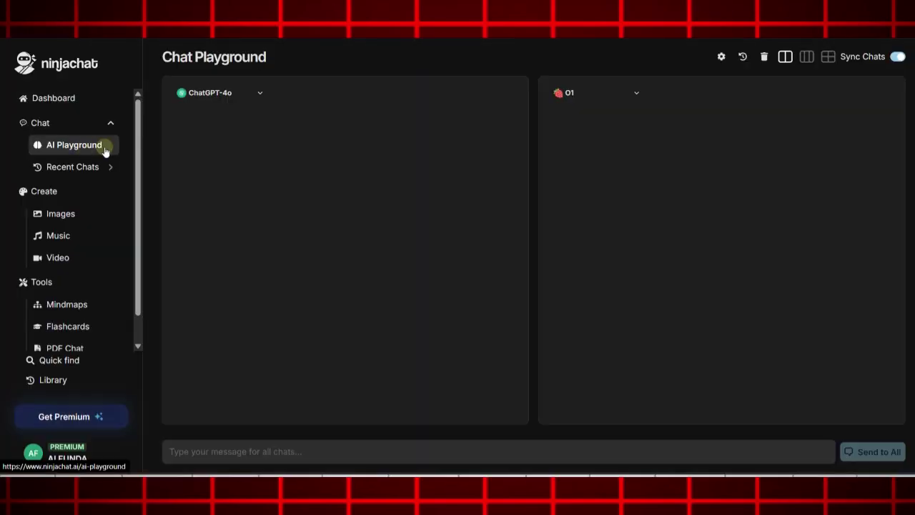
pyautogui.click(602, 92)
pyautogui.click(600, 125)
pyautogui.click(236, 93)
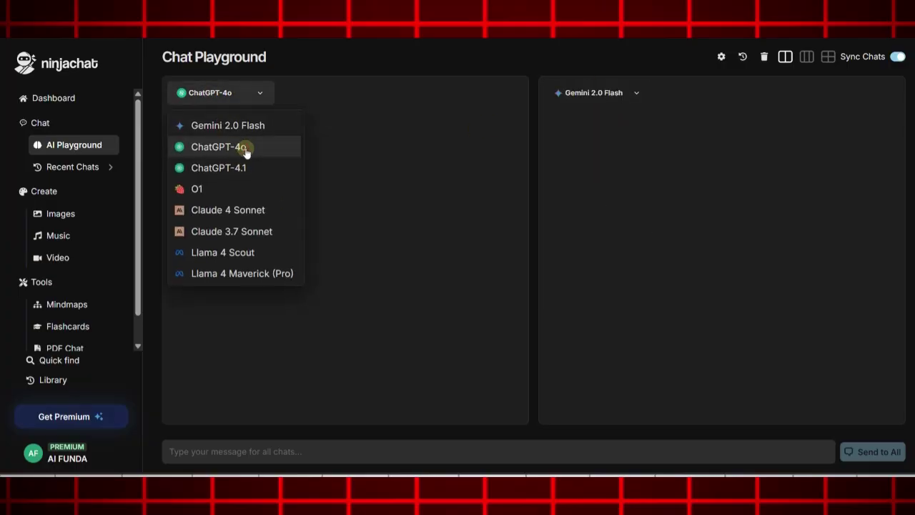
pyautogui.click(245, 148)
# - Send 'write a blogpost about Sora 2 ai' to both models and compare the replies
pyautogui.click(291, 449)
pyautogui.write('write a blogpost about Sora 2 ai')
pyautogui.click(869, 454)
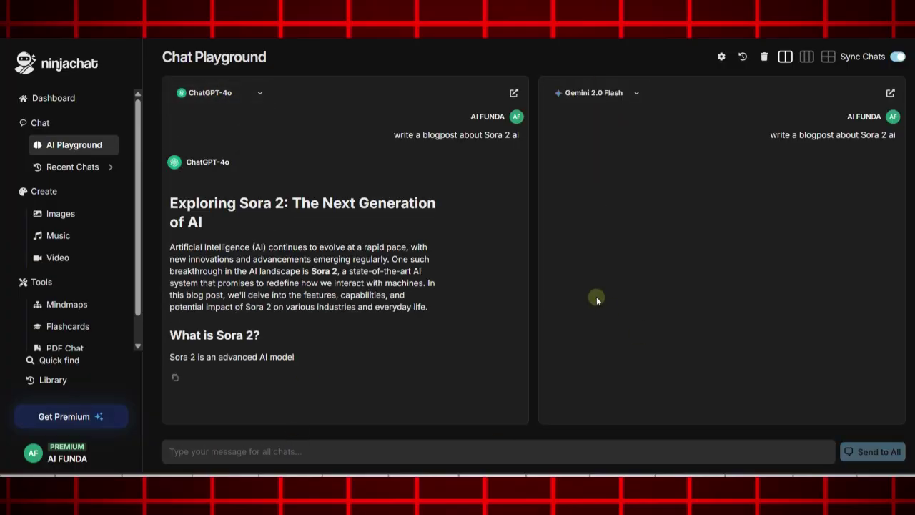
pyautogui.scroll(-5, 597, 296)
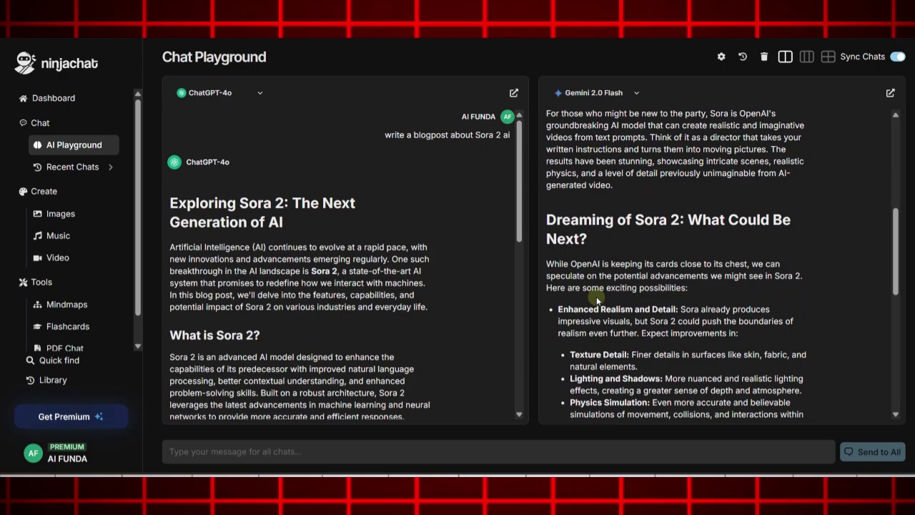
pyautogui.scroll(-5, 596, 295)
pyautogui.scroll(-5, 597, 296)
pyautogui.scroll(-10, 480, 285)
pyautogui.scroll(-5, 479, 284)
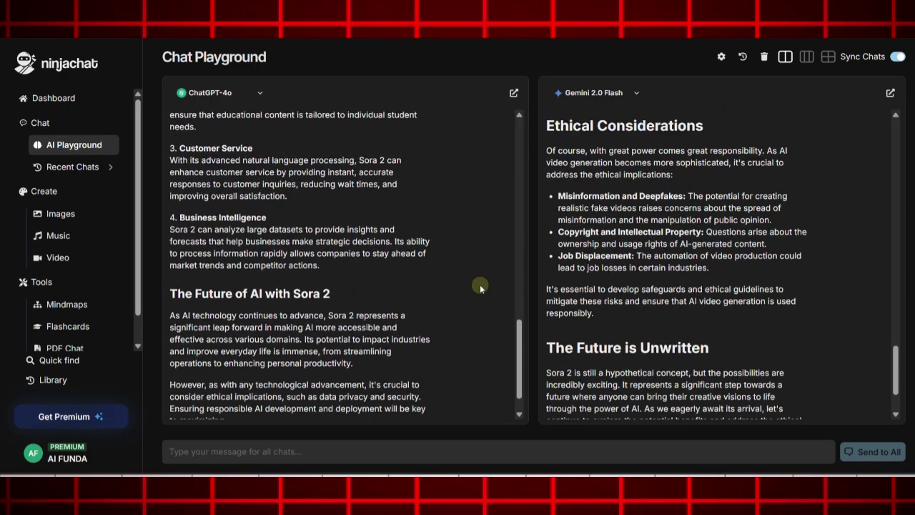
pyautogui.scroll(-2, 479, 284)
pyautogui.scroll(-1, 479, 284)
pyautogui.scroll(1, 479, 284)
pyautogui.scroll(3, 480, 284)
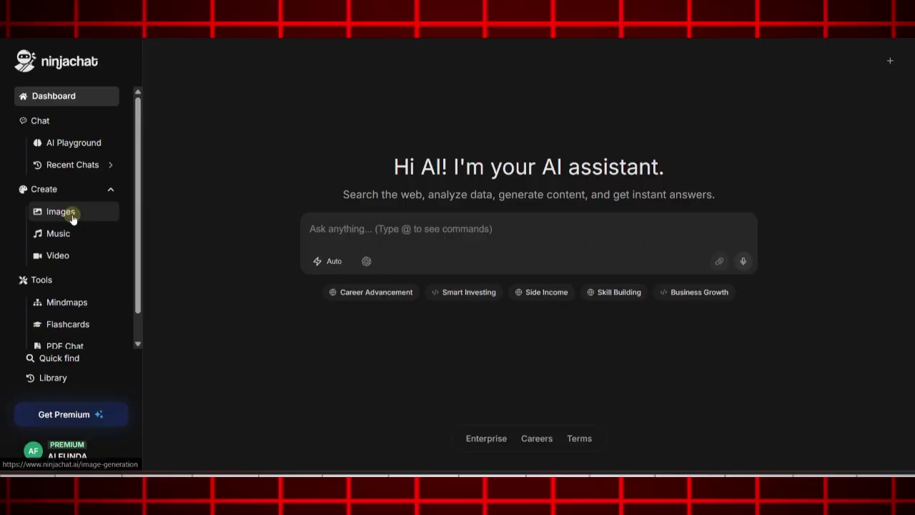
# - Paste the cat-on-the-moon description into Image Studio, keeping Flux Pro Ultra as model
pyautogui.click(72, 218)
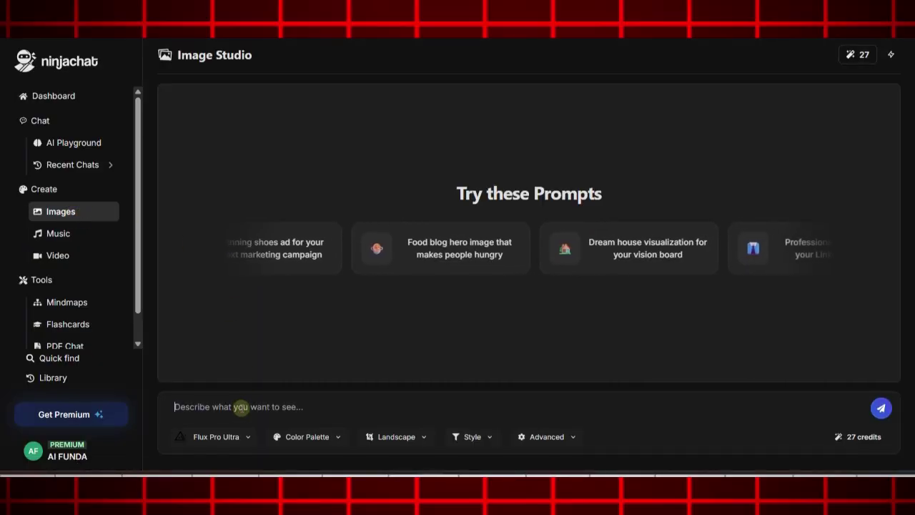
pyautogui.write('A white Fluffy cat sitting on moon & facing camera, earth in background')
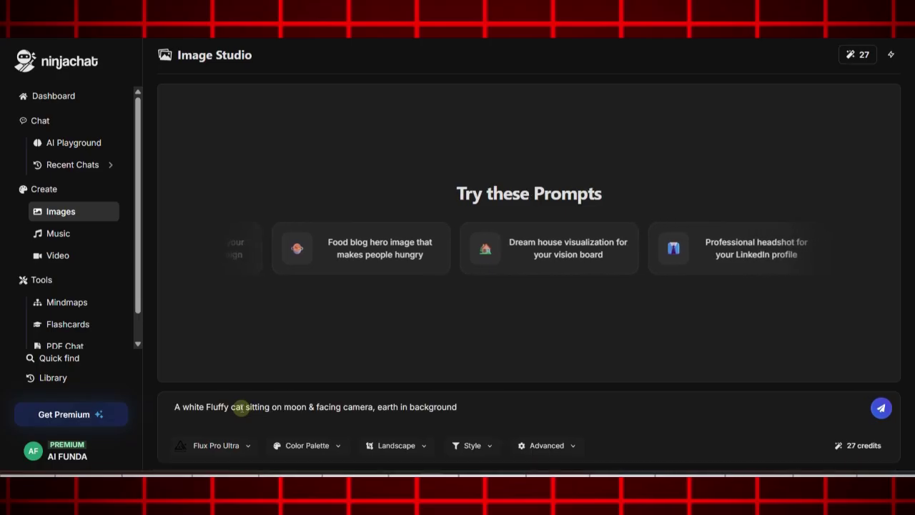
pyautogui.click(235, 443)
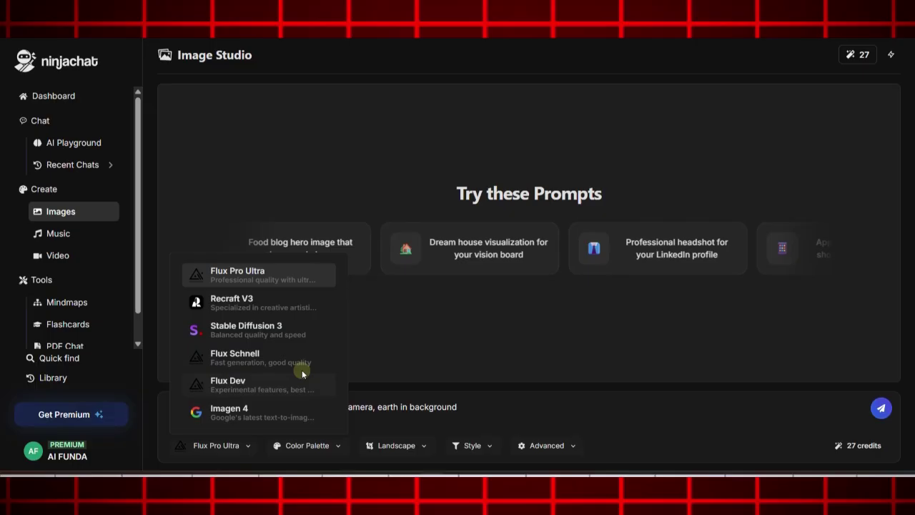
pyautogui.click(278, 284)
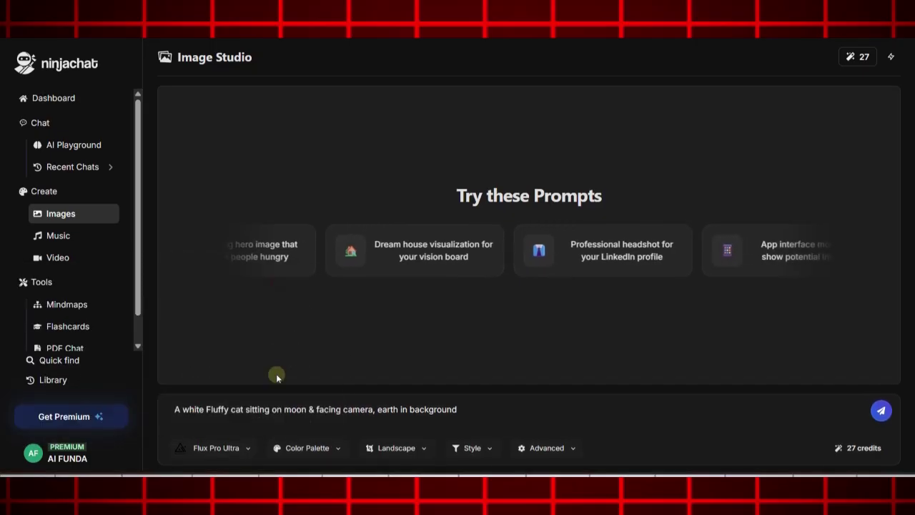
# - Keep Landscape 16:9 with no palette or style, then generate the image
pyautogui.click(301, 444)
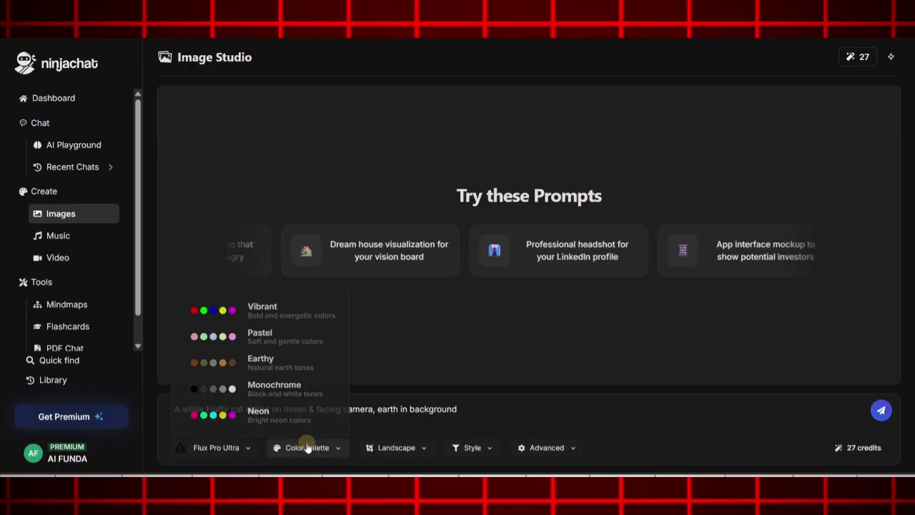
pyautogui.click(305, 446)
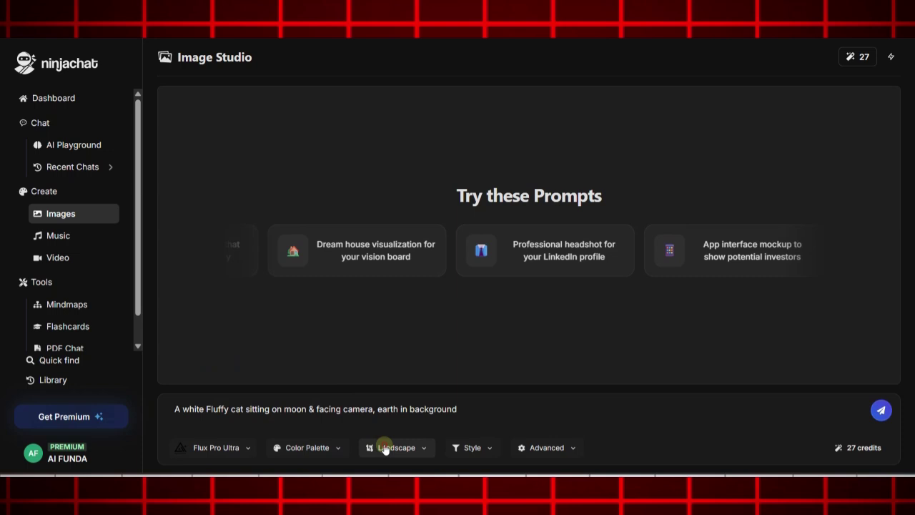
pyautogui.click(384, 448)
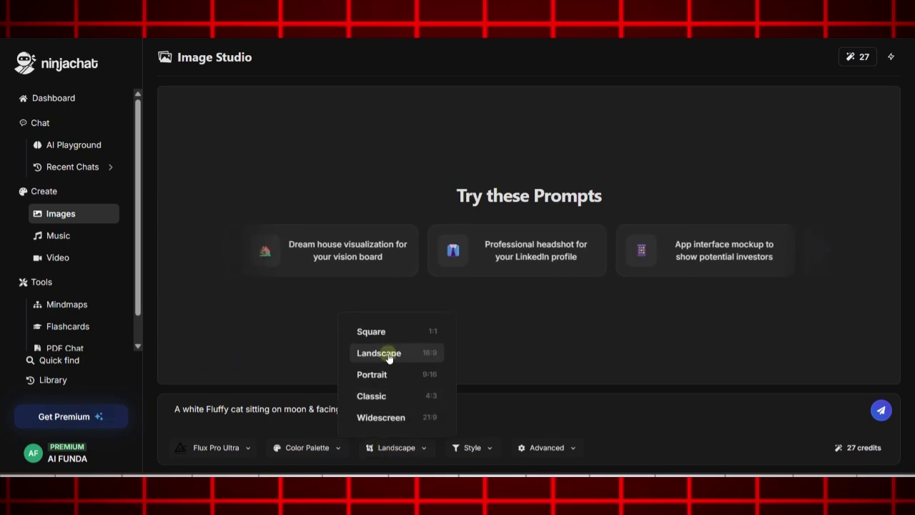
pyautogui.click(388, 355)
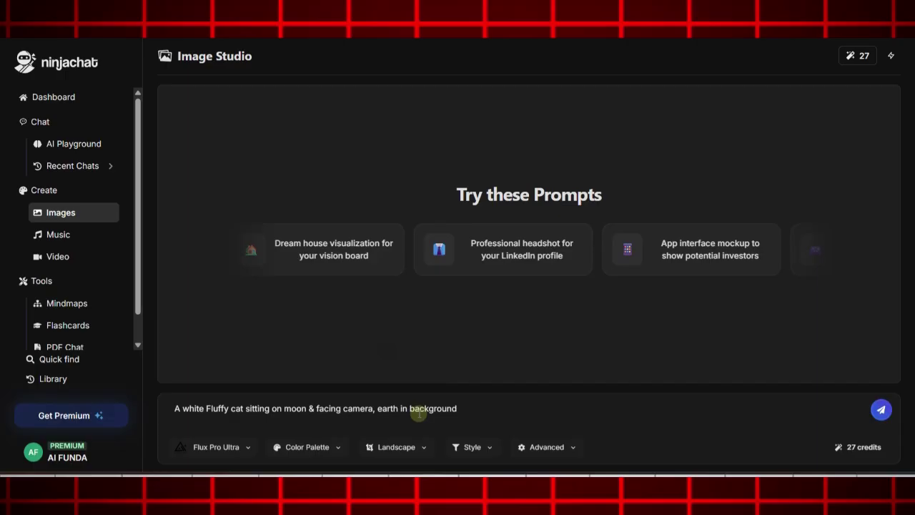
pyautogui.click(467, 447)
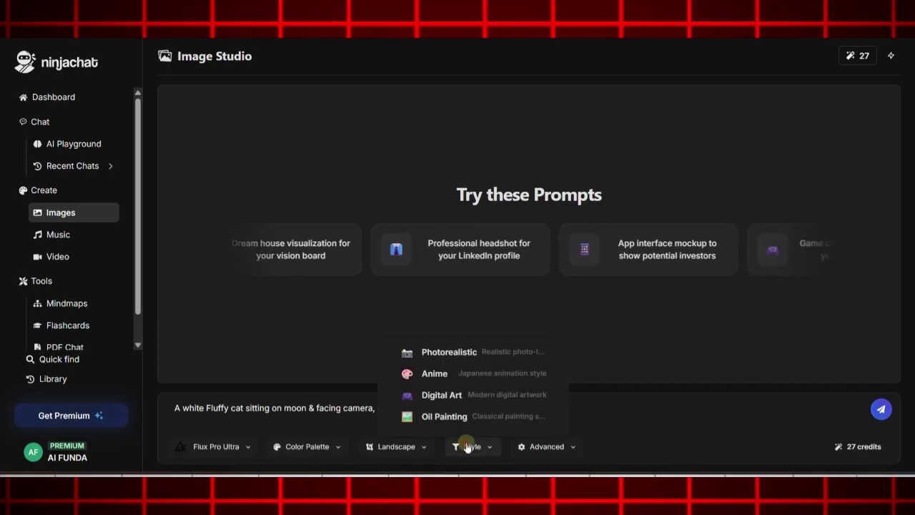
pyautogui.click(516, 447)
pyautogui.click(536, 447)
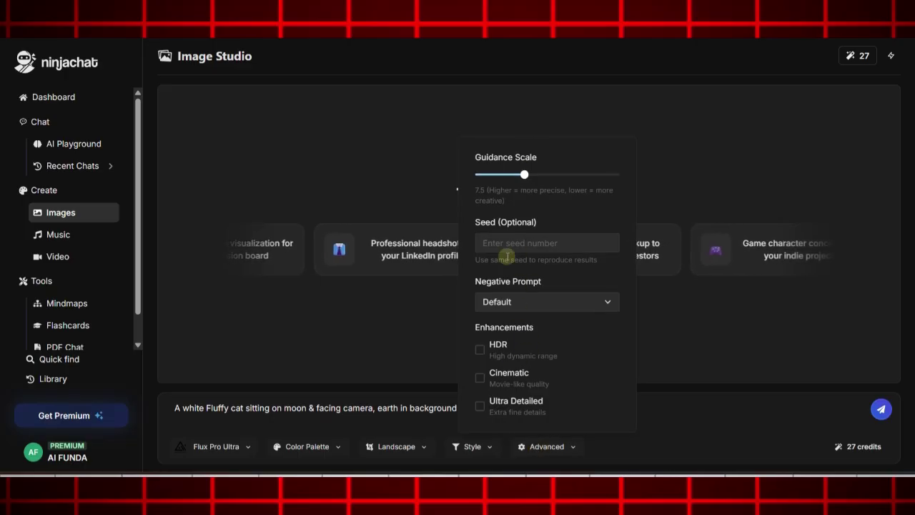
pyautogui.click(584, 447)
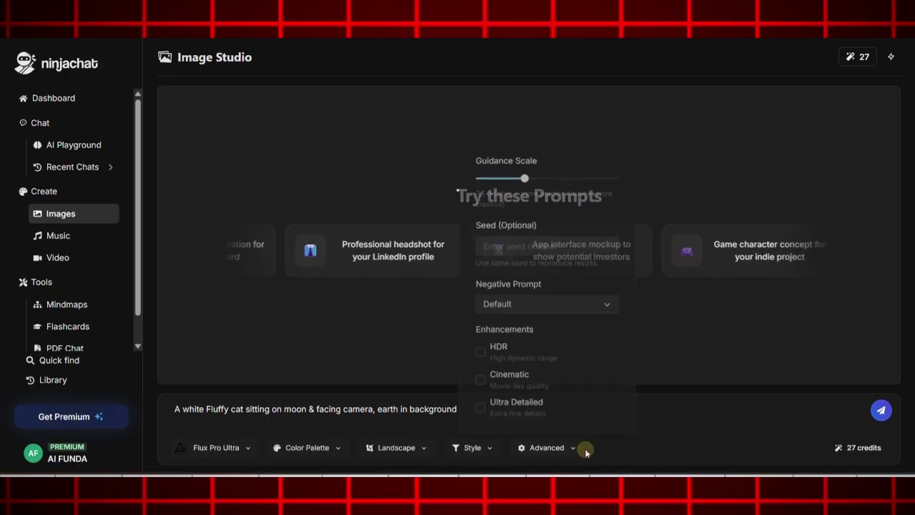
pyautogui.click(881, 411)
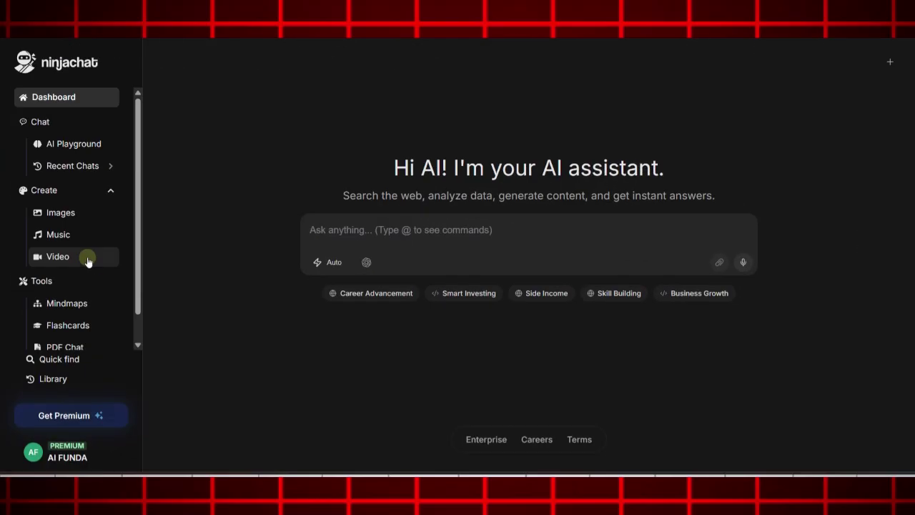
# - Enter the running-cat-on-moon video prompt in Video Studio with Google Veo 2 as model
pyautogui.click(87, 262)
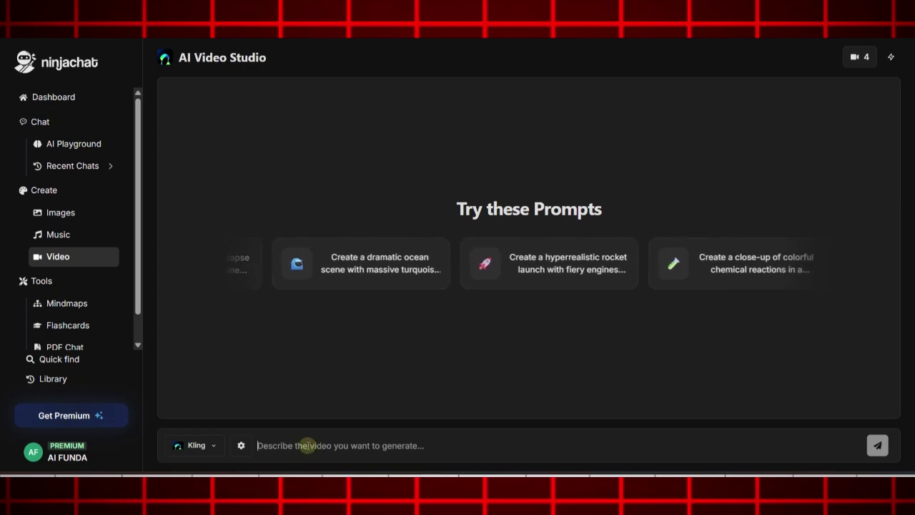
pyautogui.write('A white Fluffy cat on moon running towards camera, rotating earth in background')
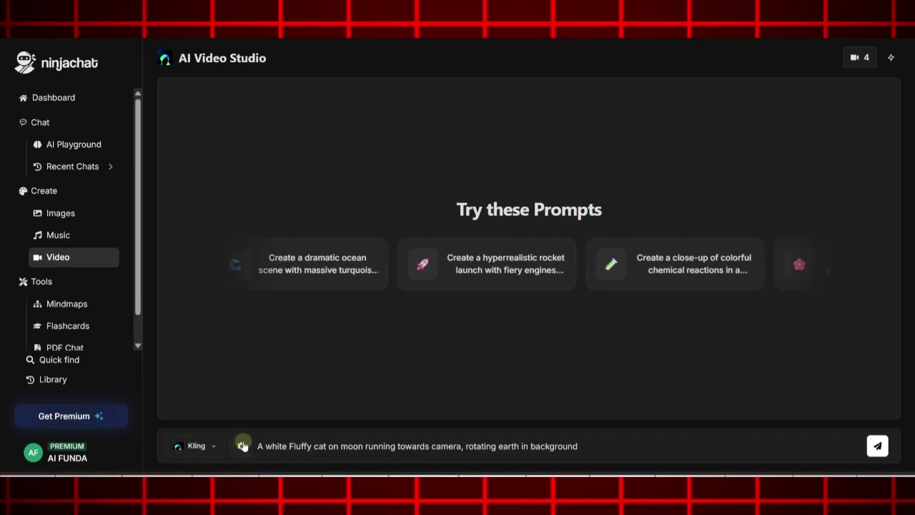
pyautogui.click(193, 446)
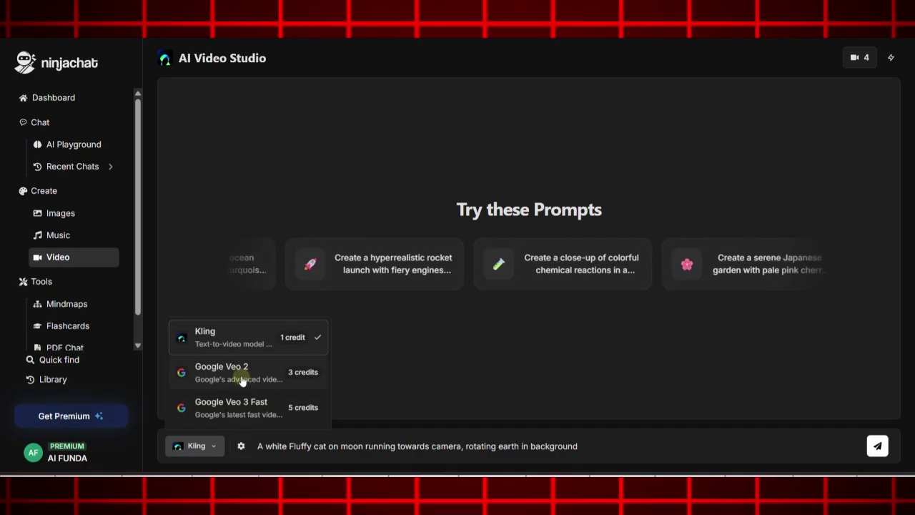
pyautogui.click(245, 381)
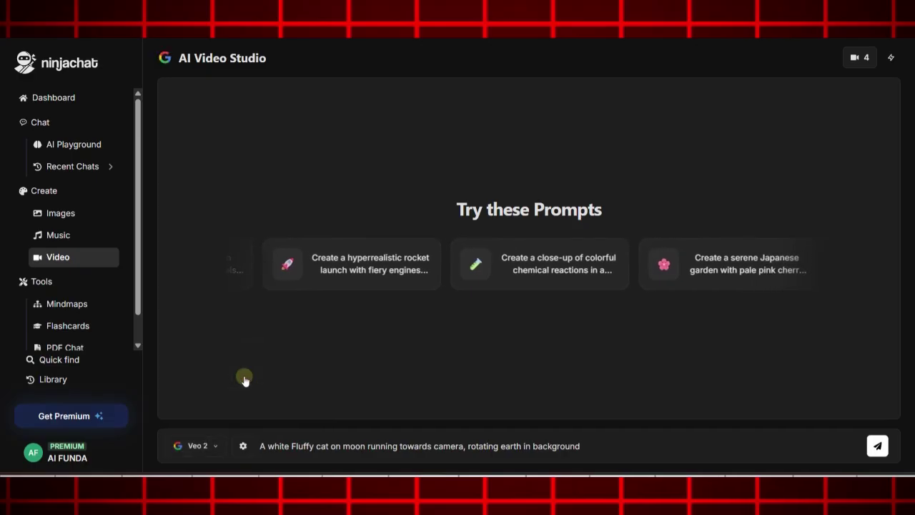
# - Keep the video length at 5 seconds and start generating the clip
pyautogui.click(243, 446)
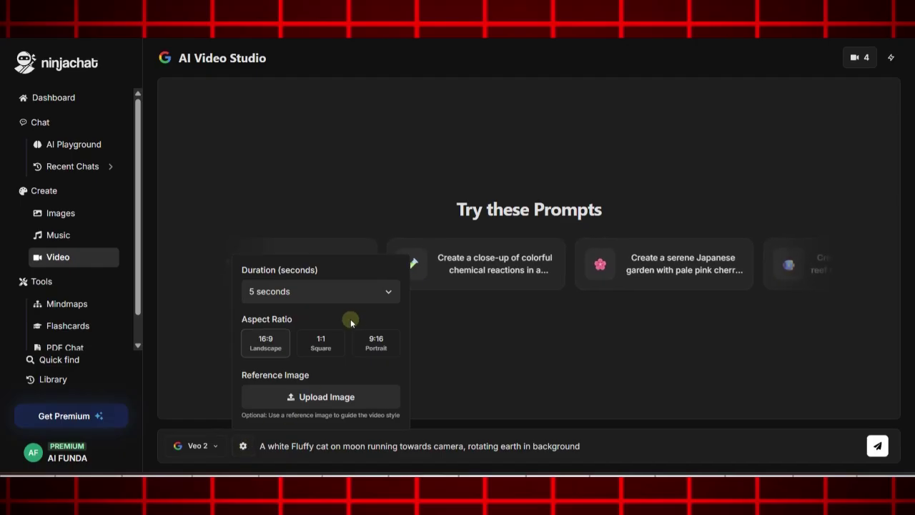
pyautogui.click(343, 297)
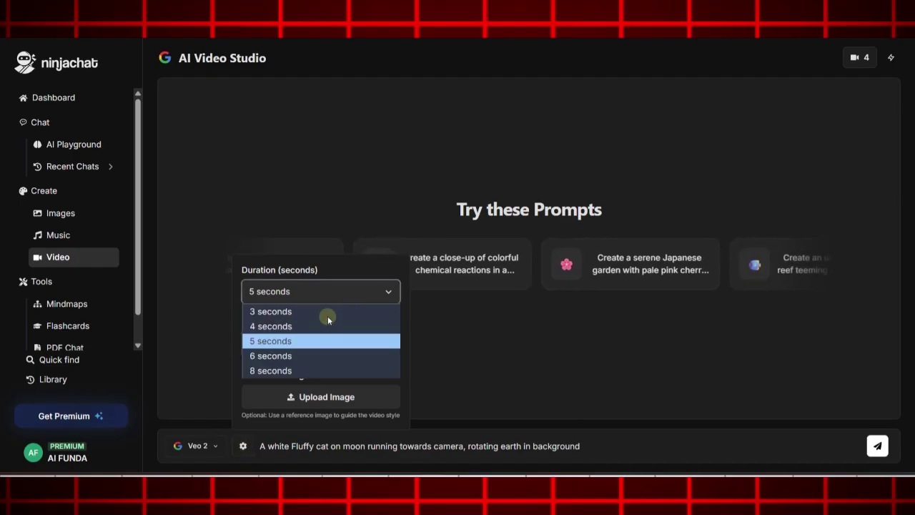
pyautogui.click(274, 343)
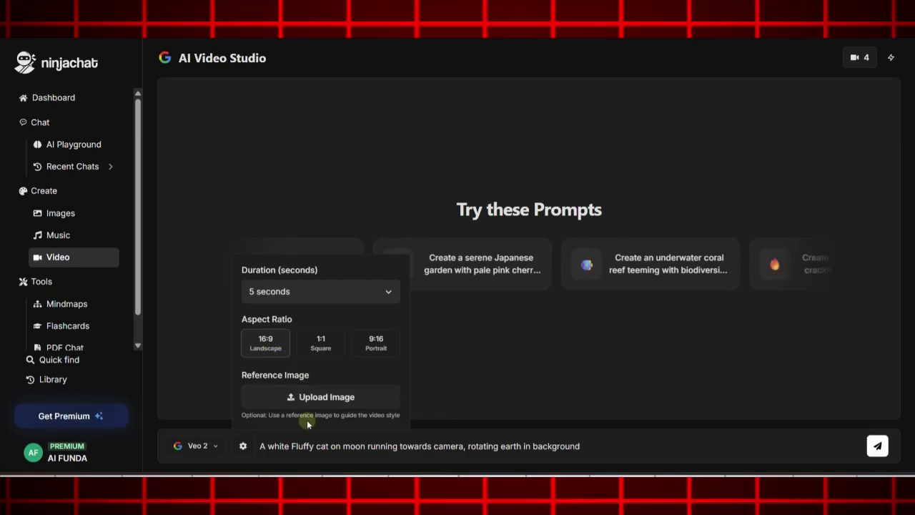
pyautogui.click(602, 449)
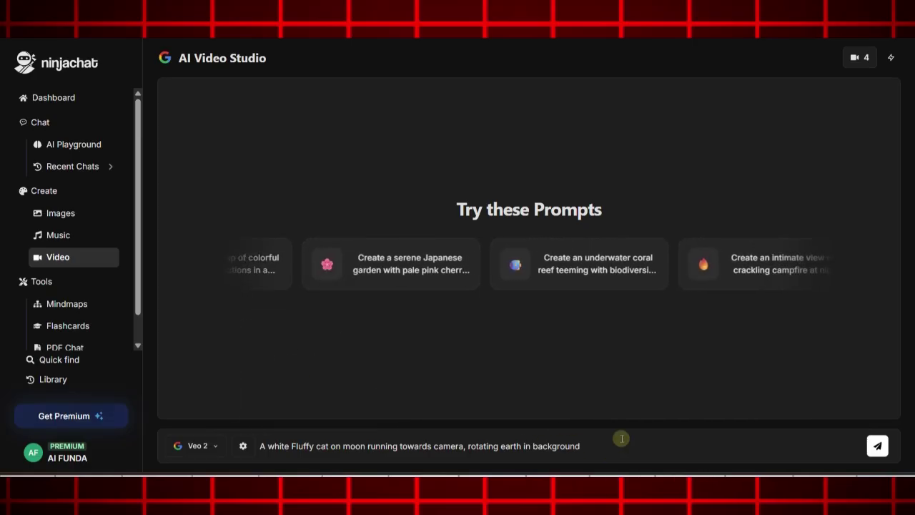
pyautogui.click(877, 446)
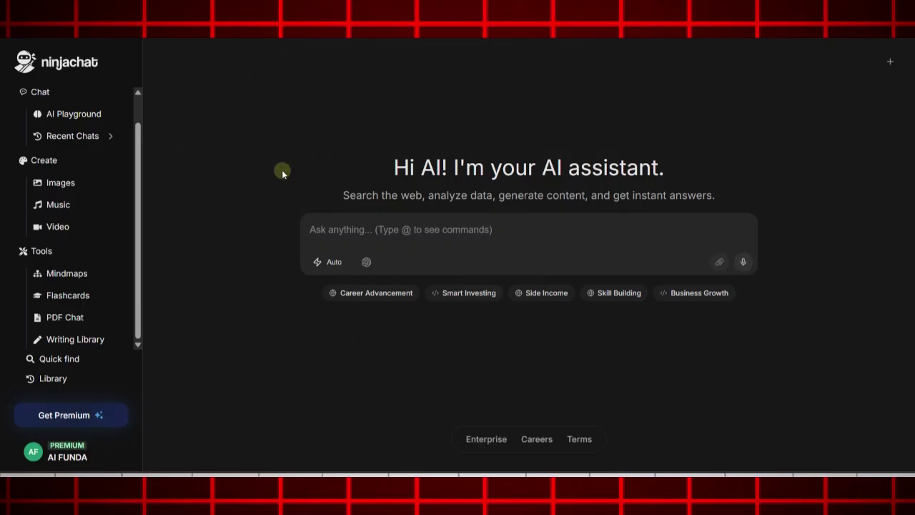
# - Try a YouTube video as the mind map source, then close the dialog
pyautogui.click(59, 275)
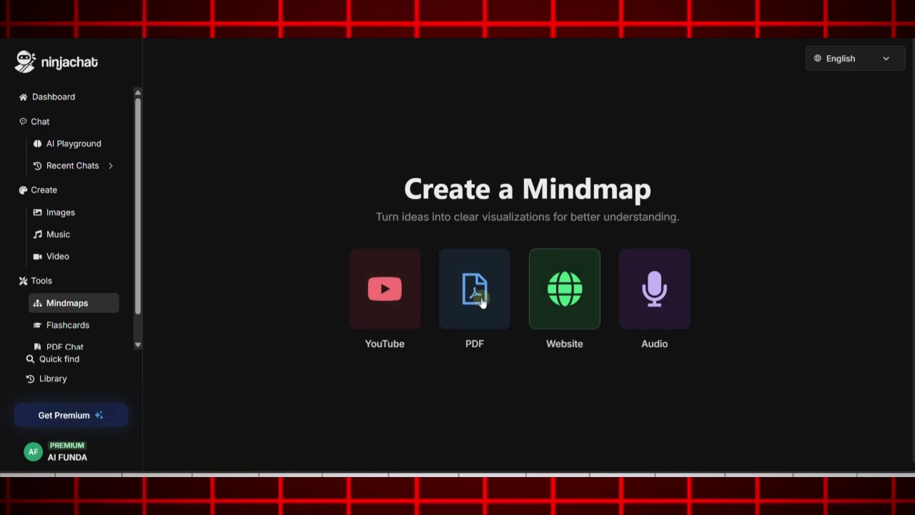
pyautogui.click(393, 302)
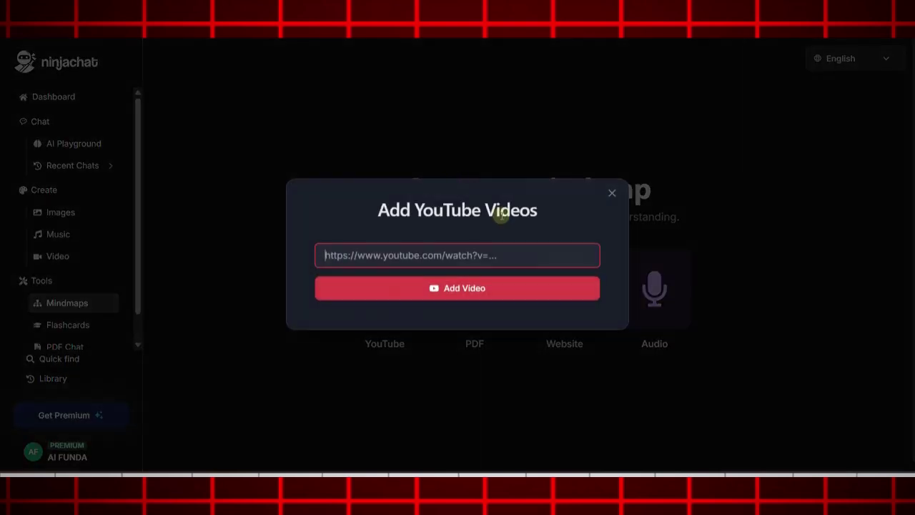
pyautogui.click(611, 197)
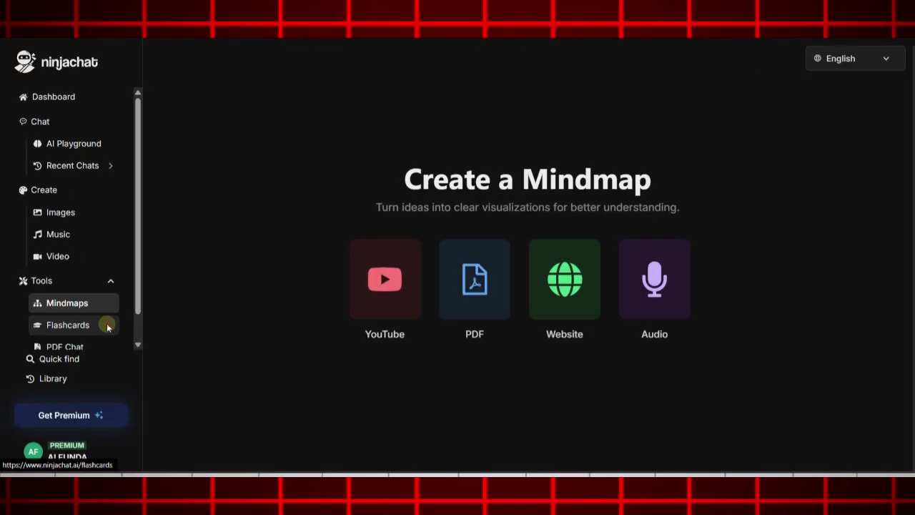
# - Try a website as the flashcard source, then move on to Chat with PDF
pyautogui.click(108, 327)
pyautogui.click(575, 247)
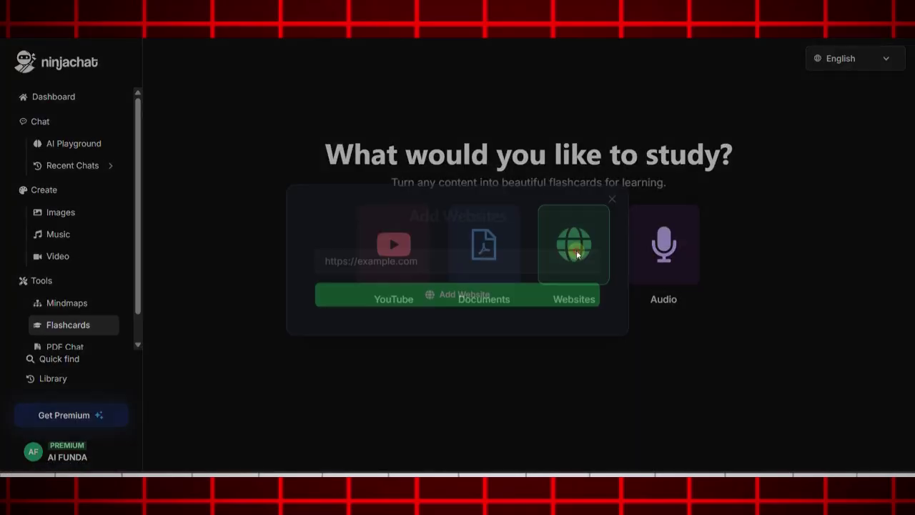
pyautogui.click(612, 196)
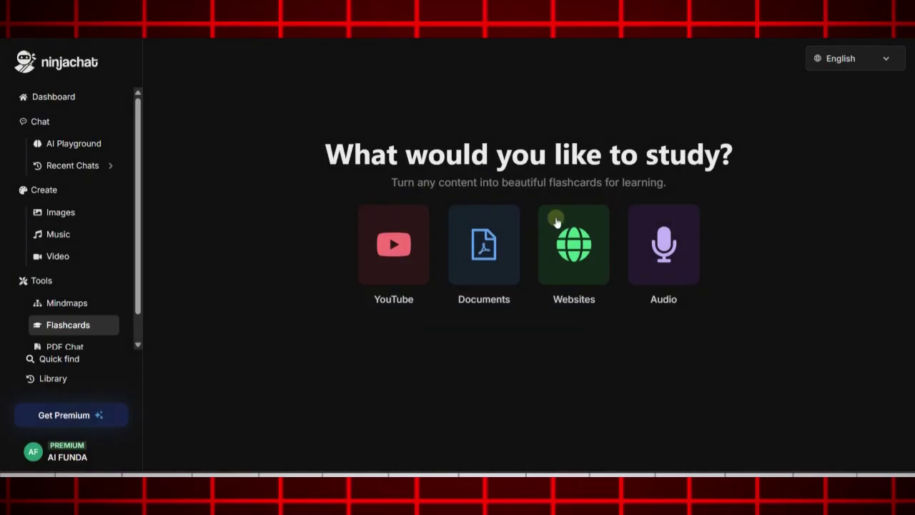
pyautogui.moveTo(41, 251)
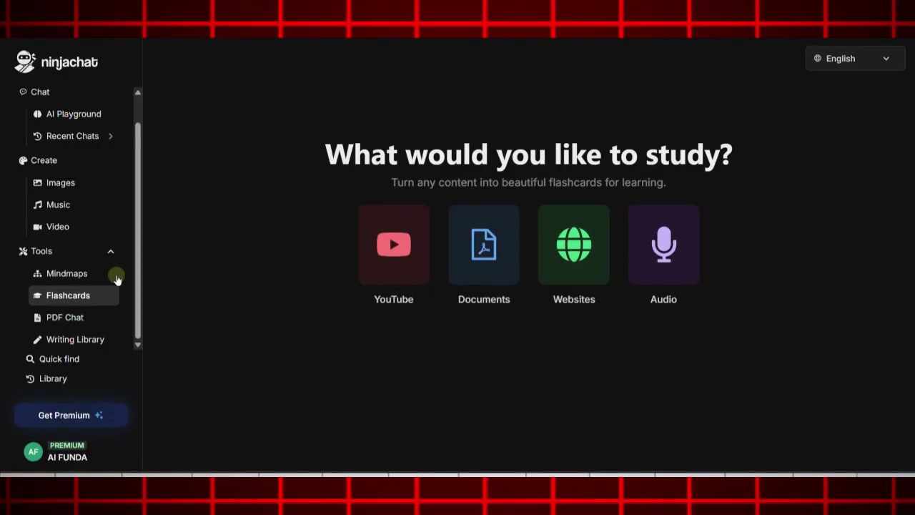
pyautogui.click(89, 322)
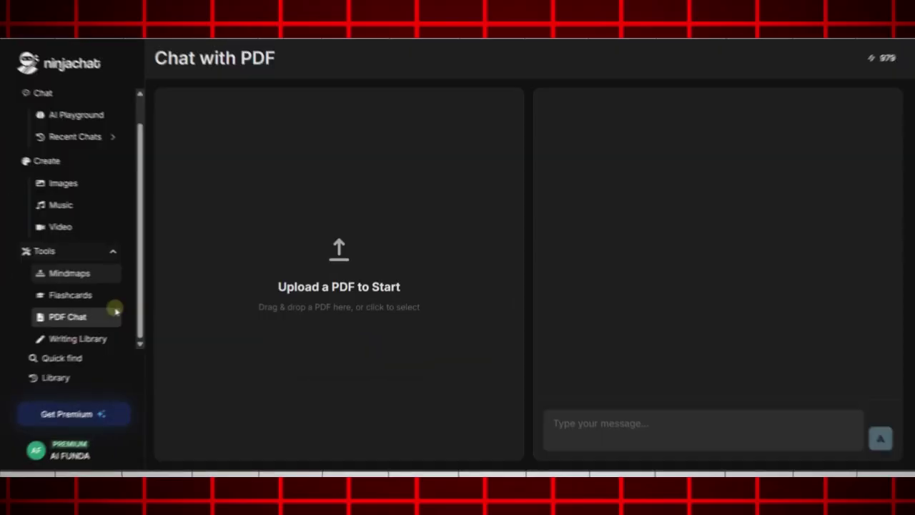
pyautogui.click(108, 340)
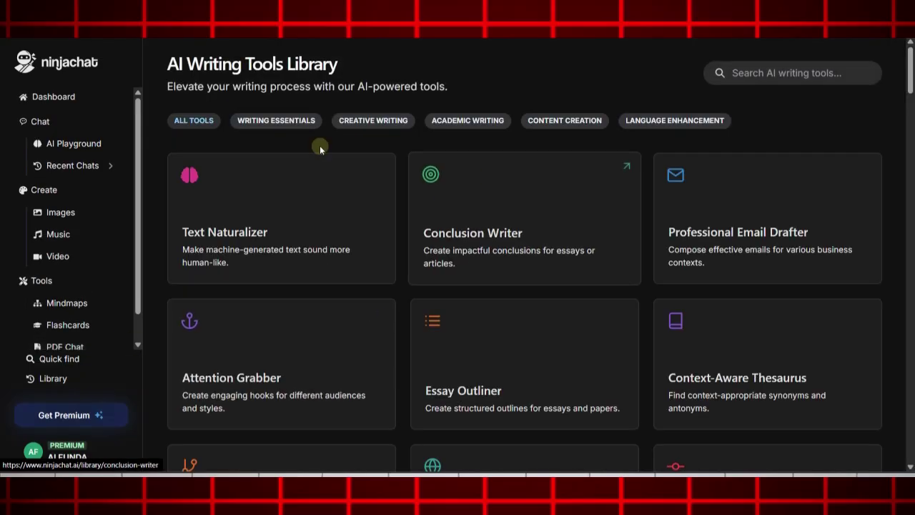
pyautogui.scroll(-5, 525, 220)
pyautogui.scroll(-5, 524, 226)
pyautogui.scroll(-5, 527, 250)
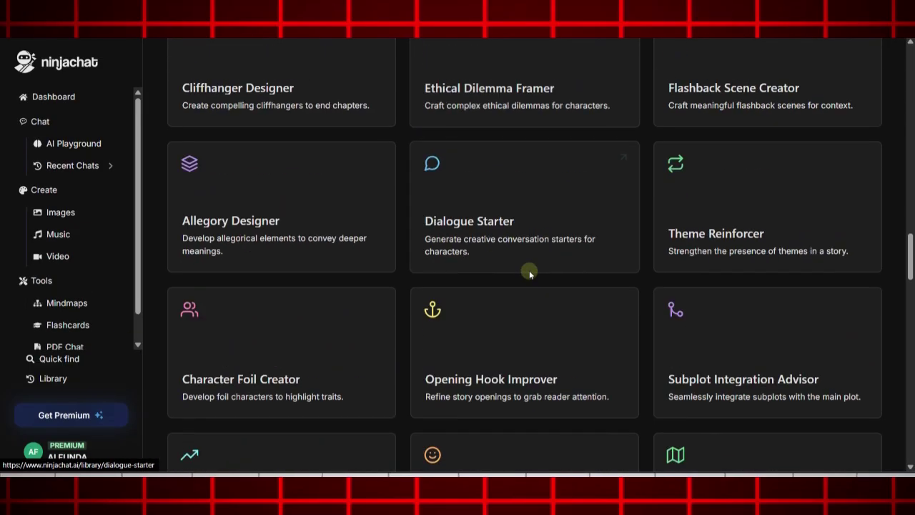
pyautogui.scroll(-5, 530, 293)
pyautogui.scroll(-5, 532, 317)
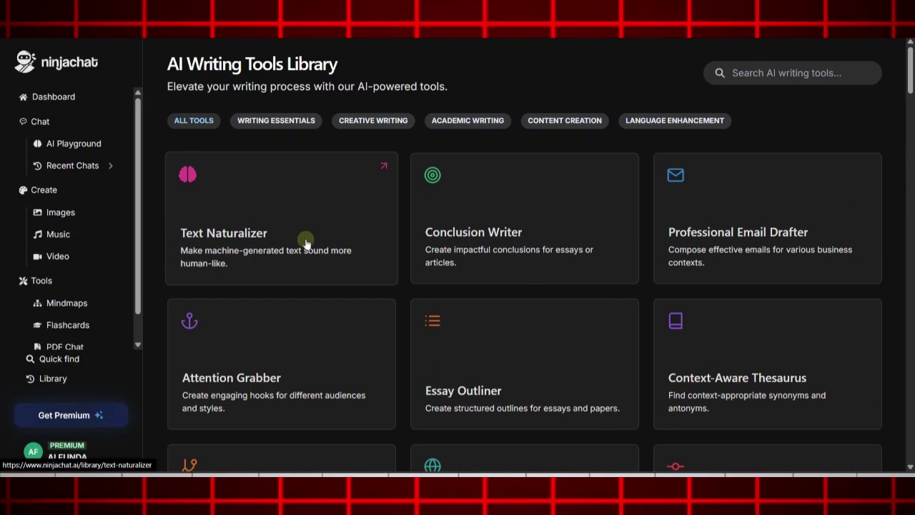